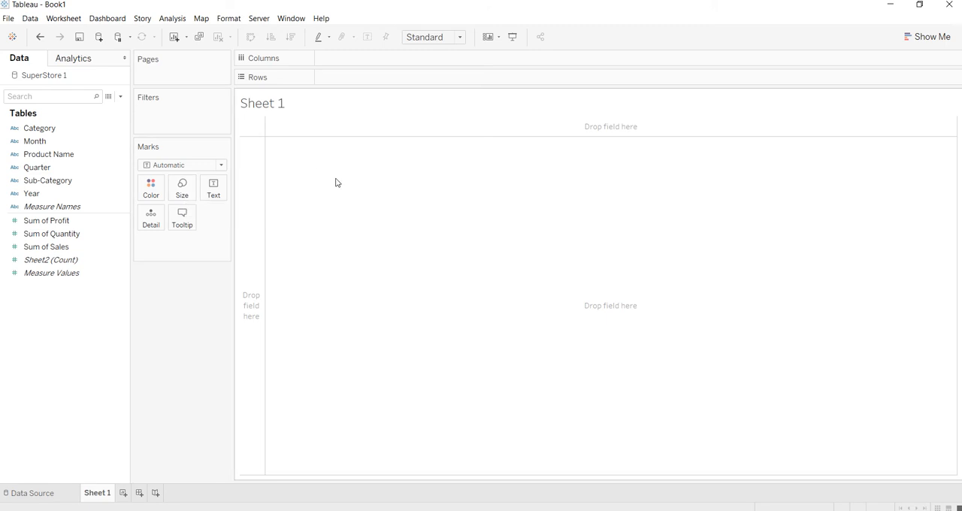
# Step: Build a horizontal bar chart with Bar marks, placing Category on rows and Sum of Profit on columns
pyautogui.click(184, 167)
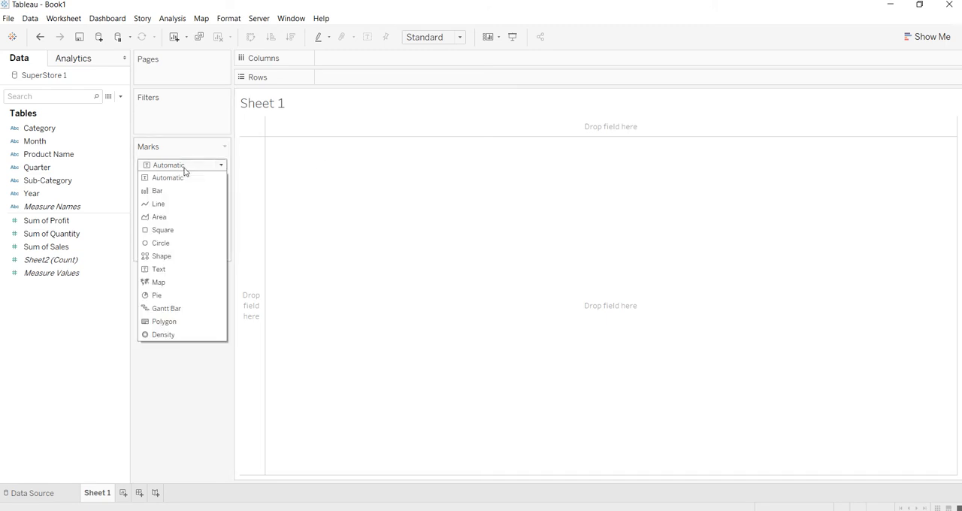
pyautogui.click(173, 190)
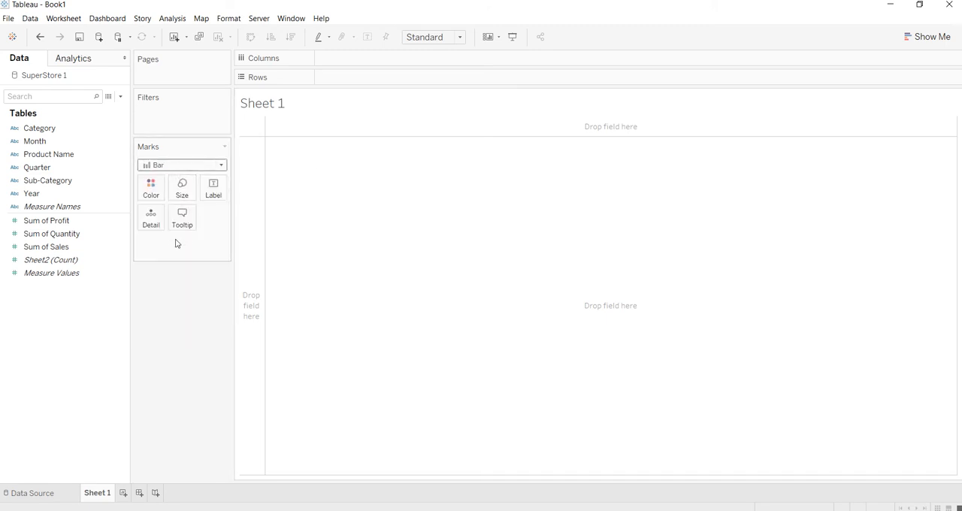
pyautogui.moveTo(52, 129); pyautogui.dragTo(360, 77)
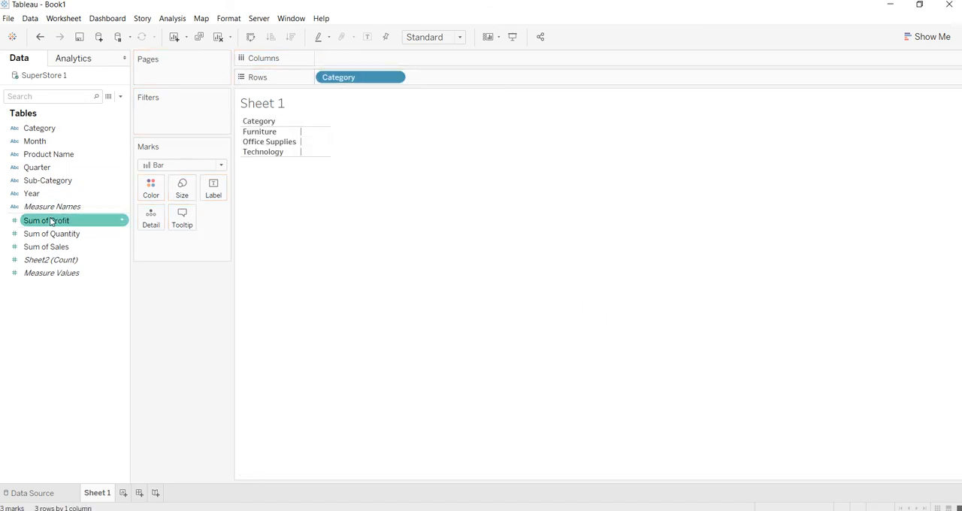
pyautogui.moveTo(51, 221); pyautogui.dragTo(365, 60)
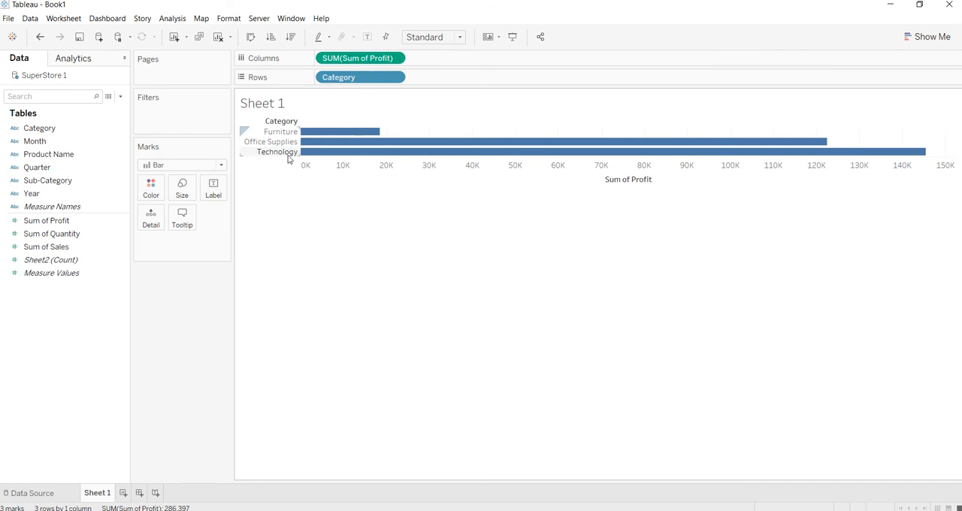
# Step: Increase the row height of the chart so the three category bars fill more of the view
pyautogui.click(284, 154)
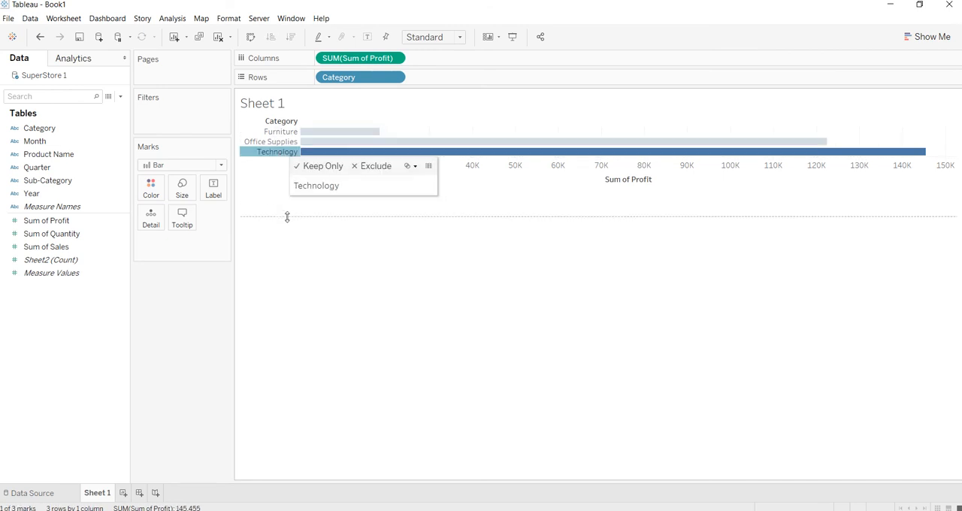
pyautogui.moveTo(287, 216); pyautogui.dragTo(286, 220)
pyautogui.click(323, 369)
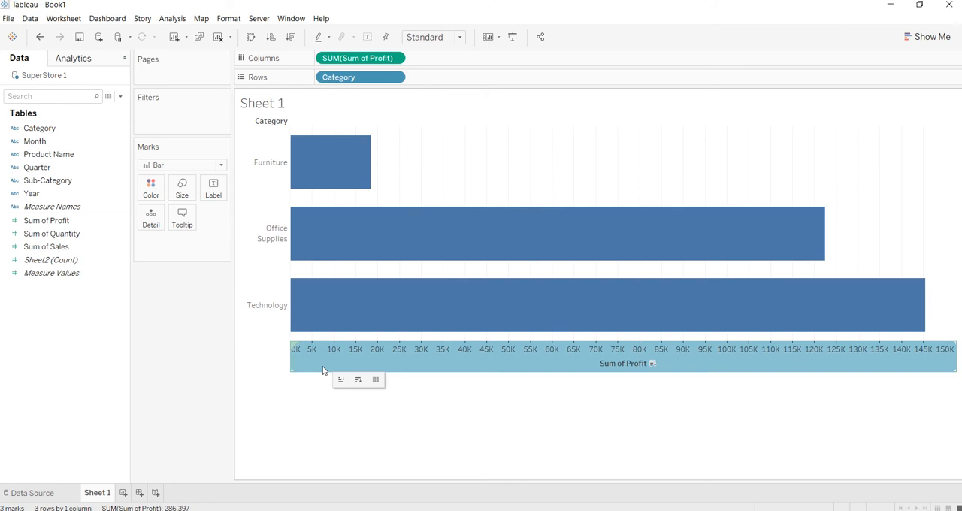
pyautogui.click(354, 411)
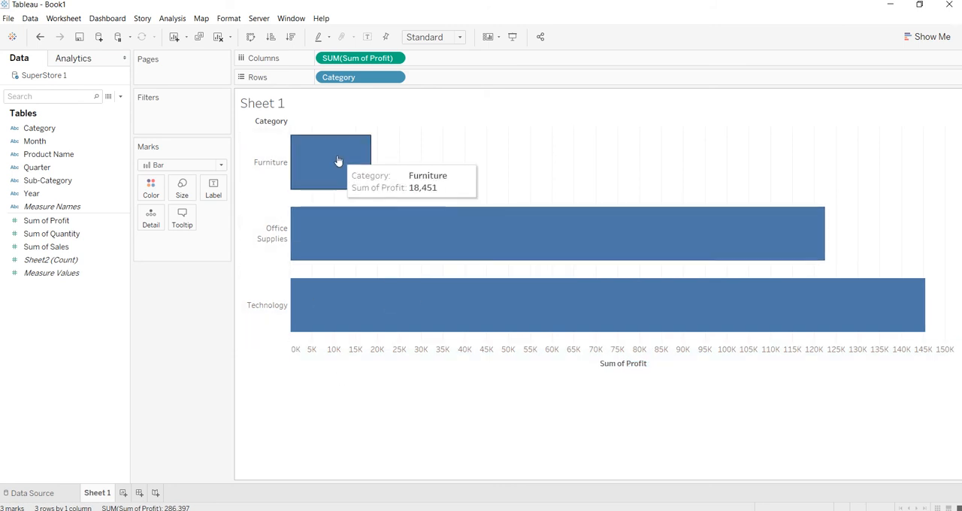
# Step: Reduce the size of the bars in the profit chart to slightly below the middle of the size range
pyautogui.moveTo(431, 233)
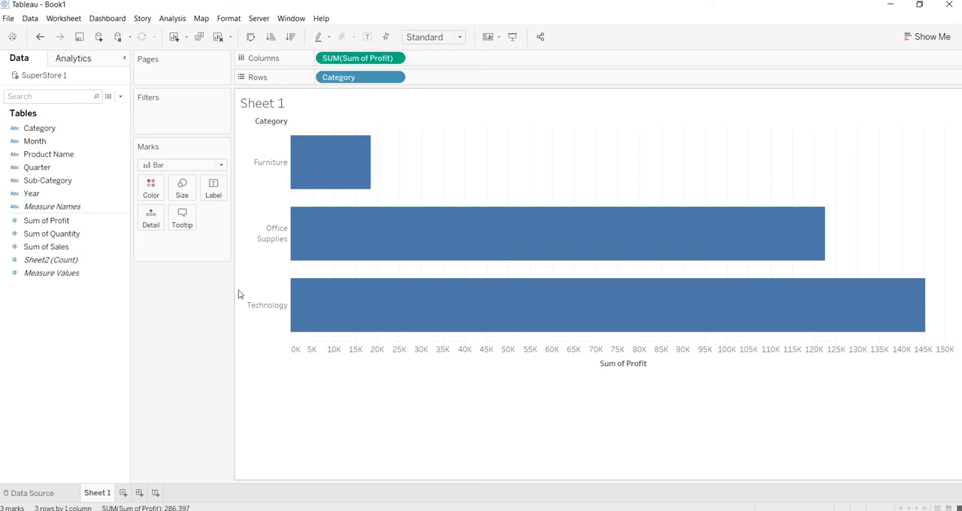
pyautogui.click(181, 194)
pyautogui.moveTo(239, 217); pyautogui.dragTo(217, 223)
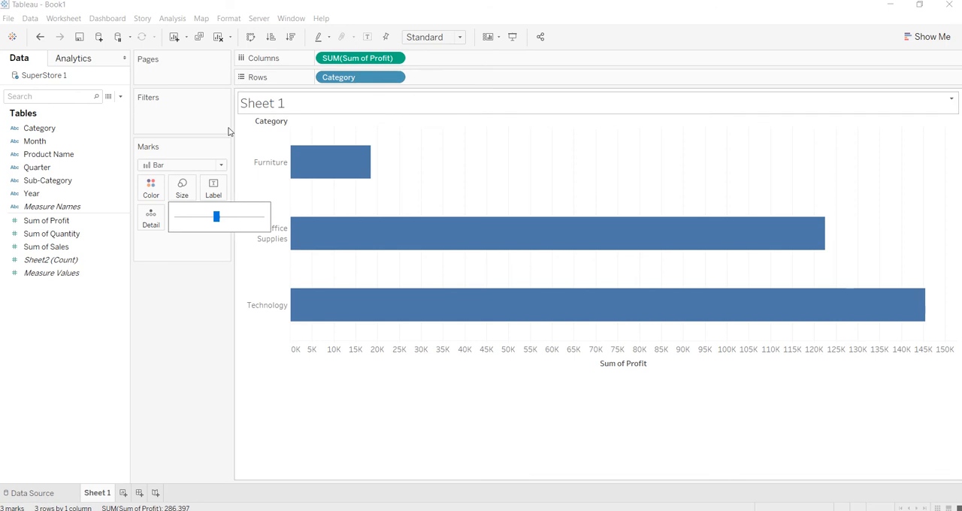
# Step: Change the mark type to Circle and make the circles slightly larger
pyautogui.click(178, 164)
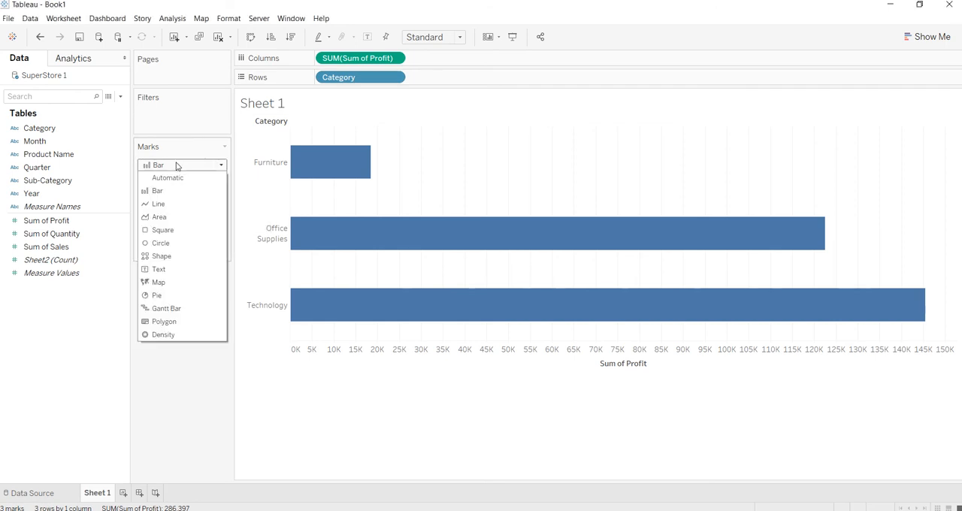
pyautogui.click(170, 243)
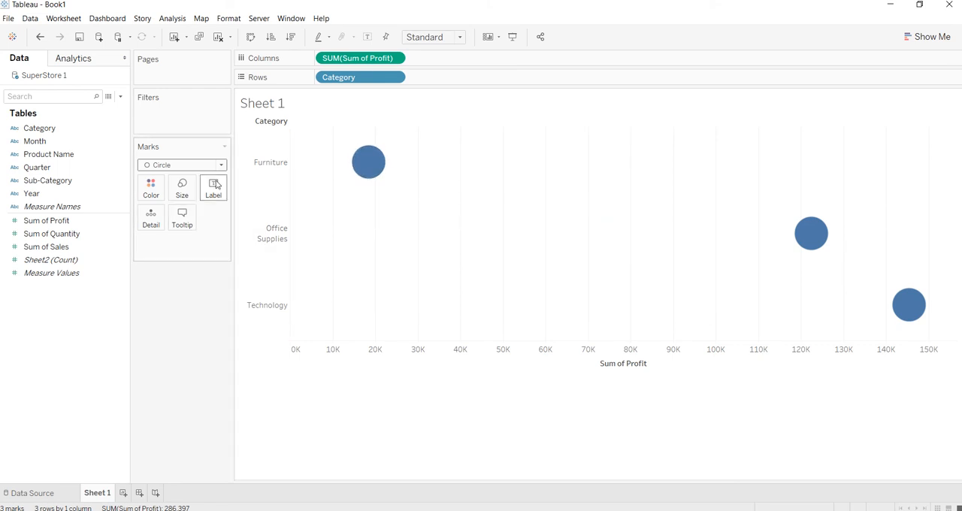
pyautogui.click(185, 188)
pyautogui.moveTo(215, 218)
pyautogui.mouseDown()
pyautogui.moveTo(232, 219)
pyautogui.moveTo(200, 216)
pyautogui.mouseUp()
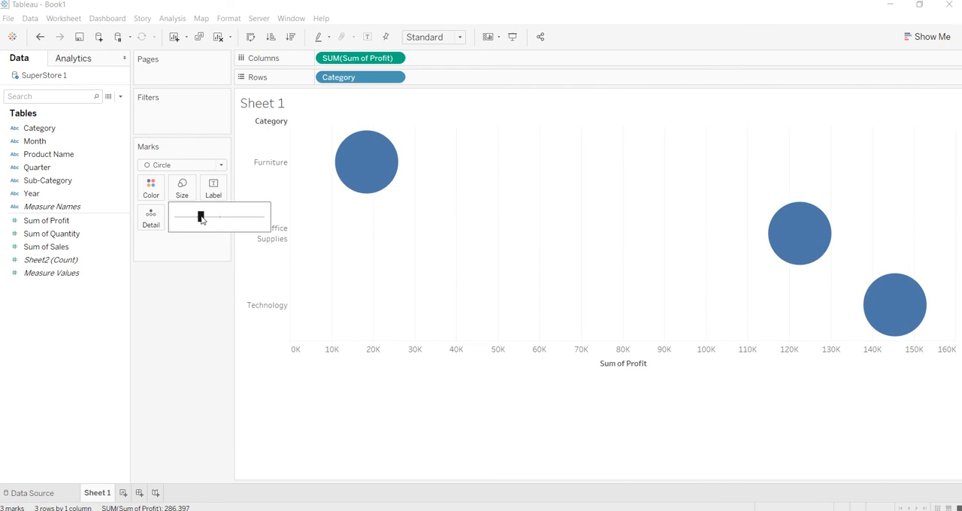
# Step: Change the mark type of the profit chart to Square
pyautogui.click(178, 166)
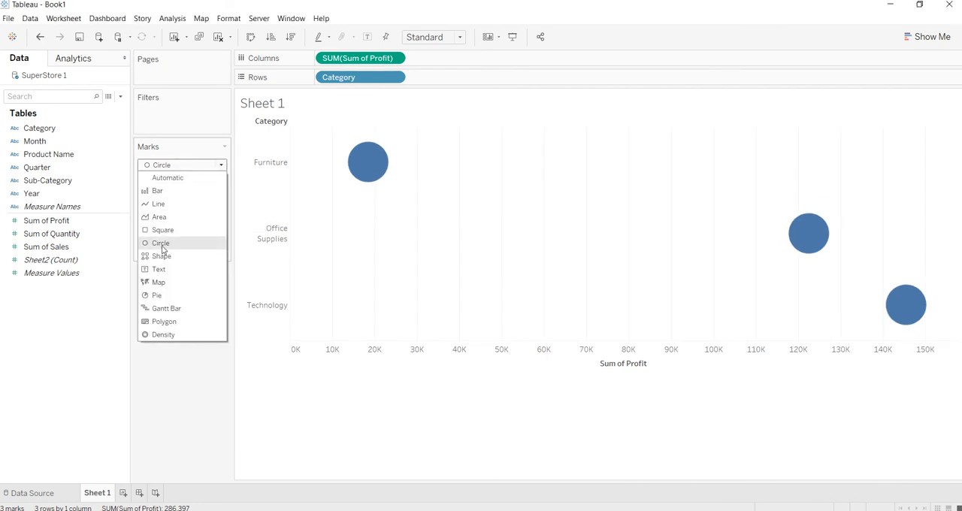
pyautogui.click(163, 245)
pyautogui.click(162, 166)
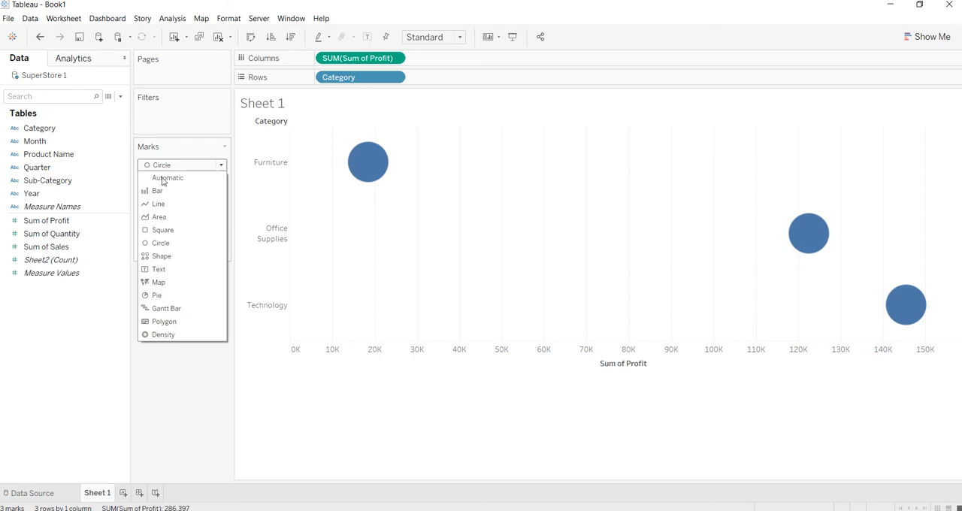
pyautogui.click(164, 231)
pyautogui.moveTo(365, 177)
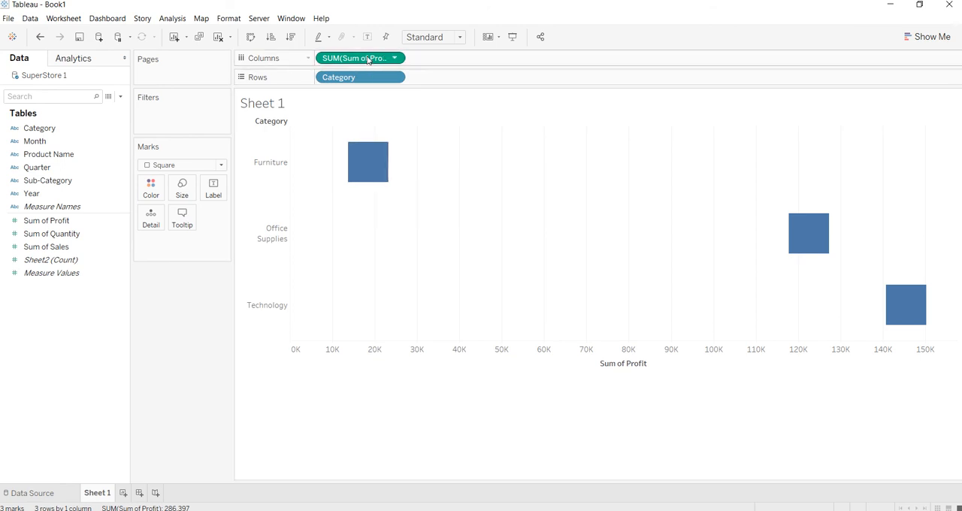
# Step: Swap the axes so Category is on columns and Sum of Profit on rows, and set the mark type to Bar
pyautogui.moveTo(367, 59); pyautogui.dragTo(456, 78)
pyautogui.moveTo(363, 78)
pyautogui.mouseDown()
pyautogui.moveTo(354, 78)
pyautogui.moveTo(358, 61)
pyautogui.mouseUp()
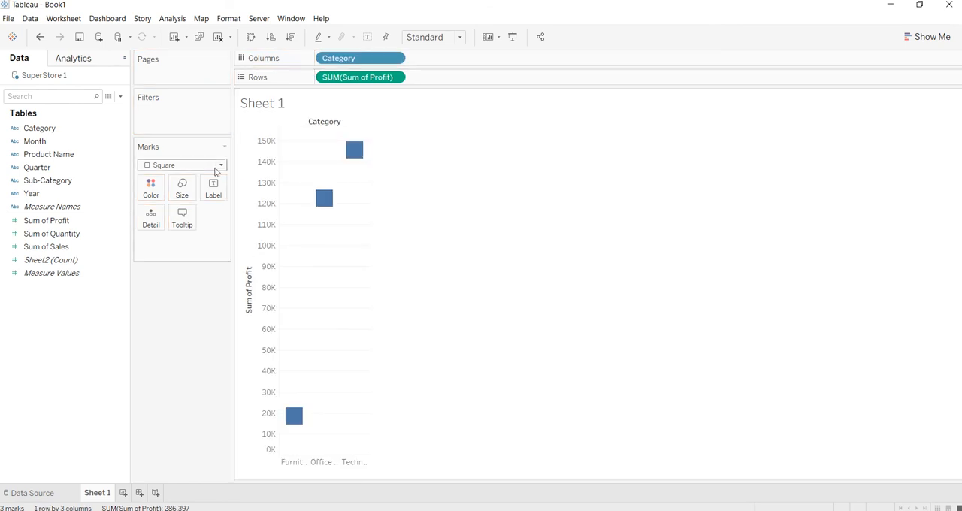
pyautogui.click(180, 165)
pyautogui.click(173, 190)
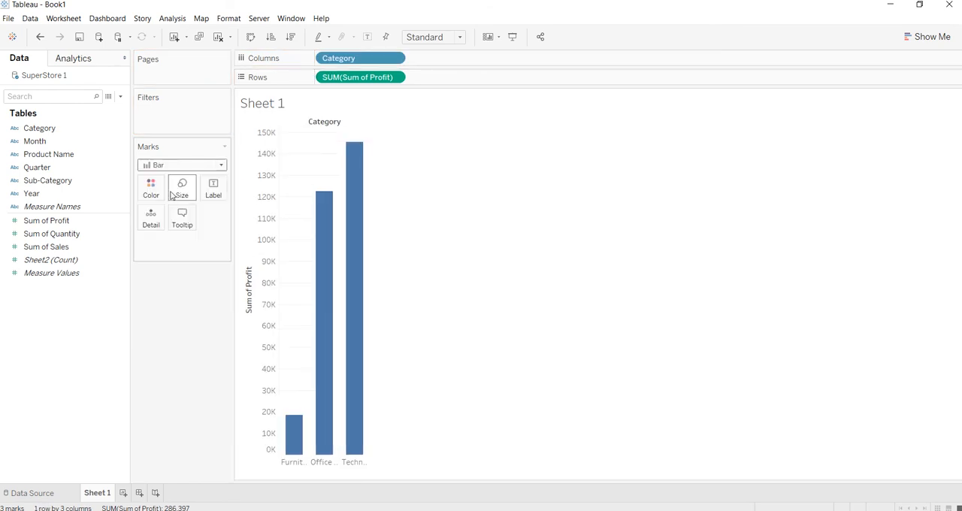
# Step: Add Sum of Quantity to rows after Sum of Profit and combine both measures as a dual axis
pyautogui.moveTo(66, 237); pyautogui.dragTo(476, 82)
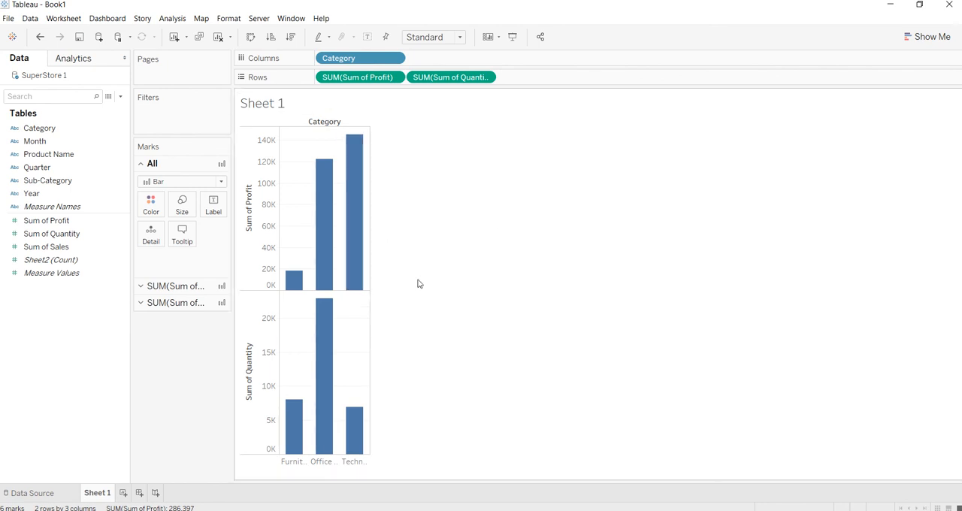
pyautogui.click(485, 77)
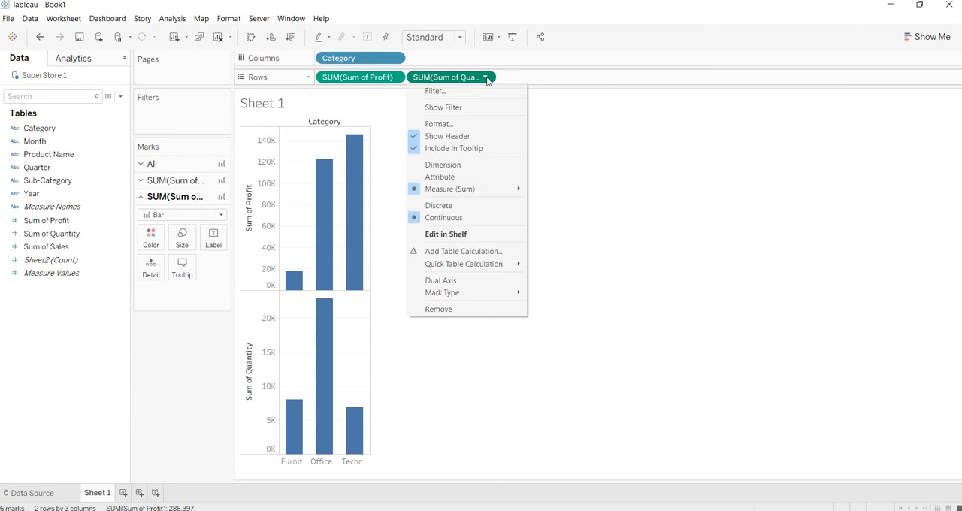
pyautogui.click(454, 281)
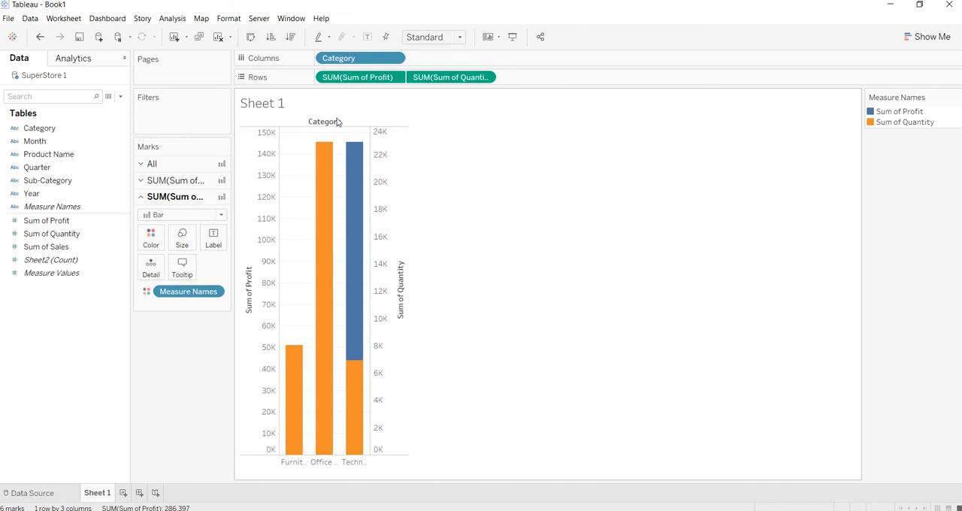
# Step: Synchronize the Sum of Profit axis with the Sum of Quantity axis
pyautogui.click(263, 153)
pyautogui.rightClick(263, 152)
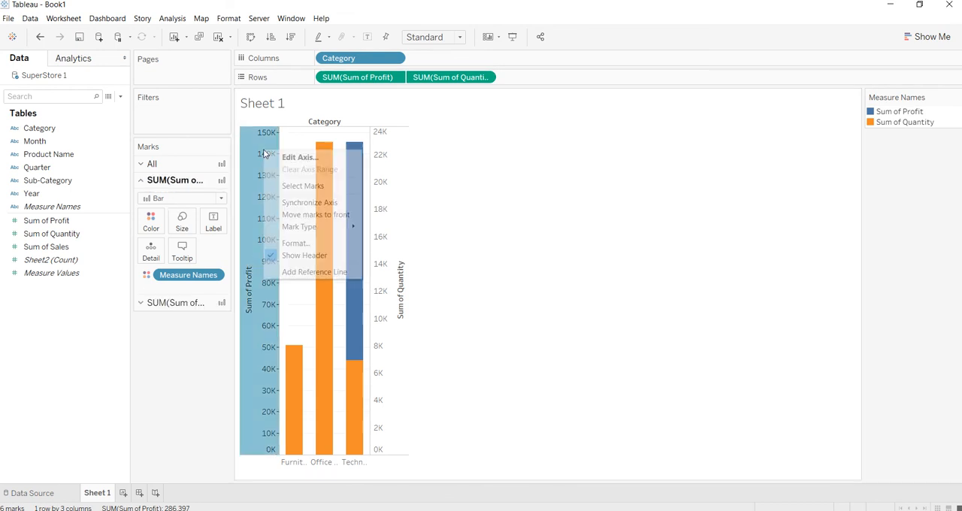
pyautogui.click(300, 203)
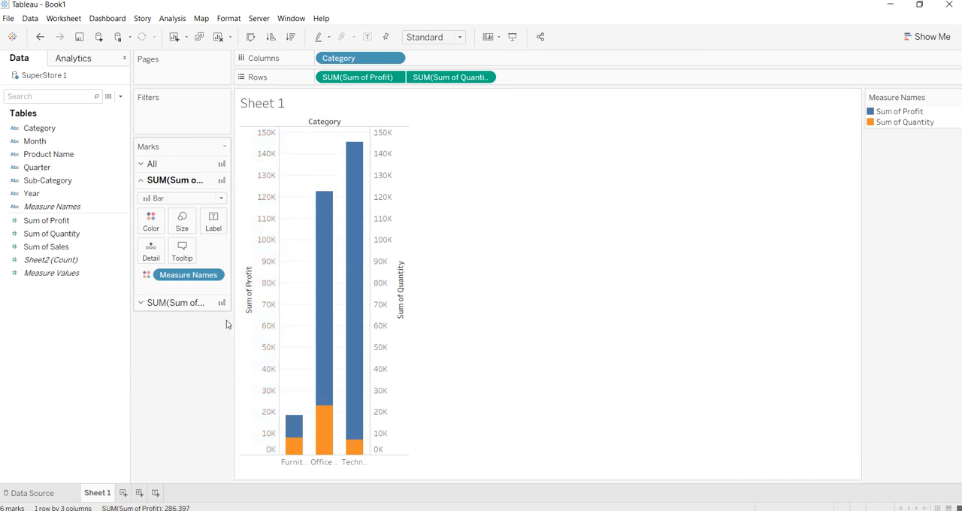
# Step: Make the Sum of Profit bars narrower and the Sum of Quantity bars slightly wider to form a bar-in-bar chart
pyautogui.click(183, 223)
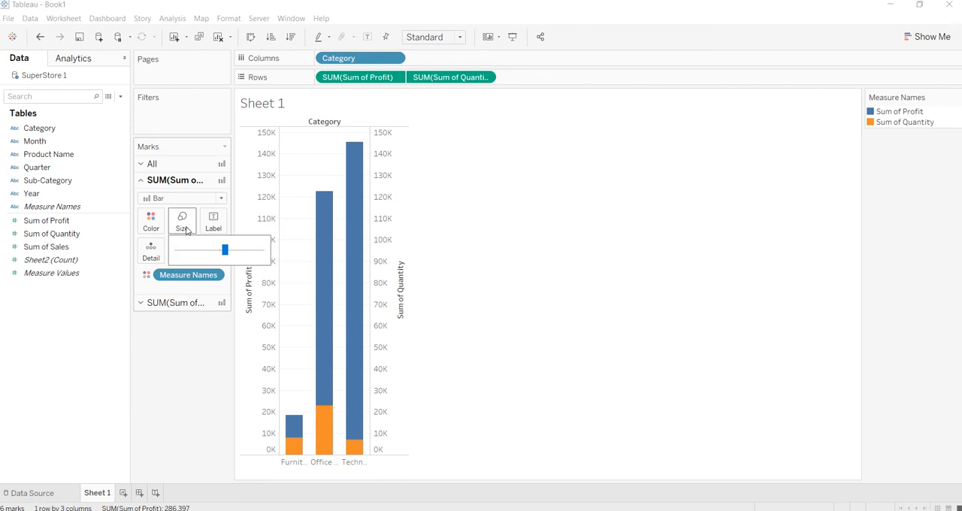
pyautogui.moveTo(220, 254); pyautogui.dragTo(201, 253)
pyautogui.click(162, 303)
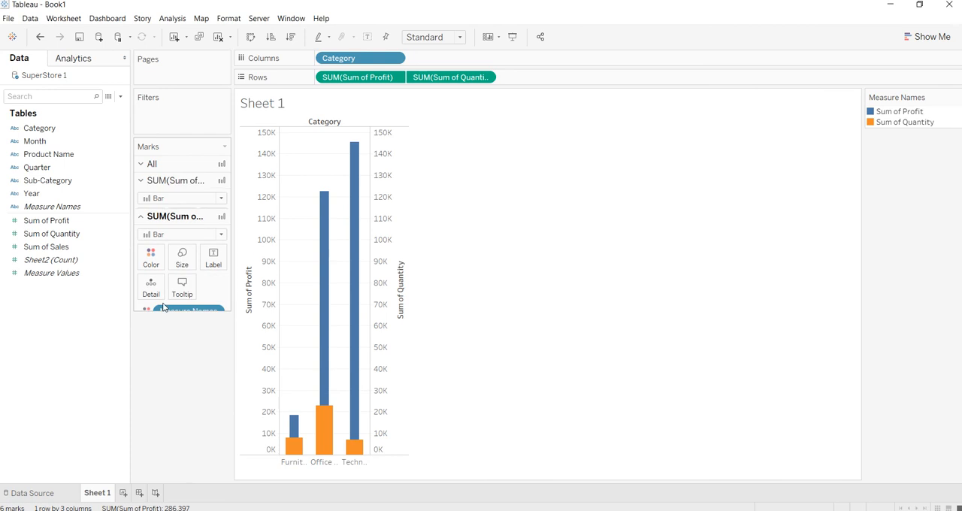
pyautogui.click(182, 249)
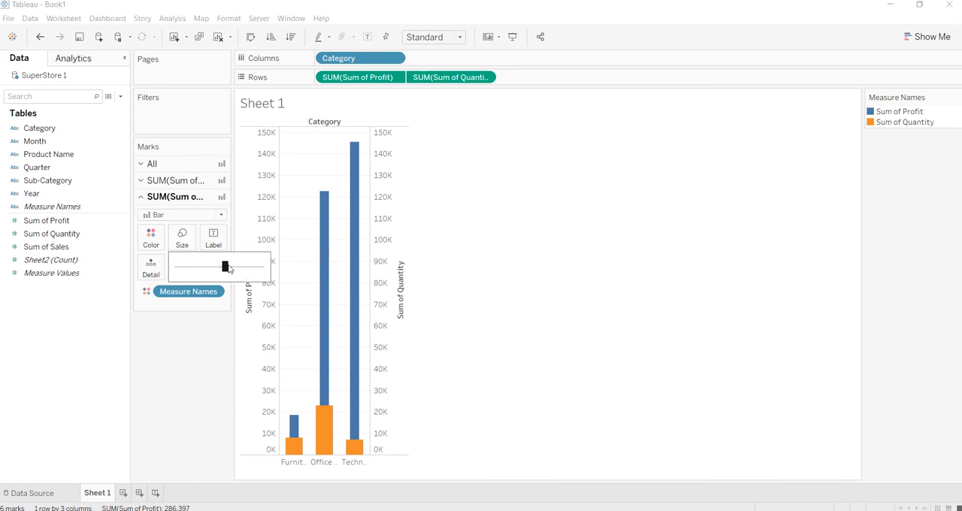
pyautogui.moveTo(227, 266); pyautogui.dragTo(234, 268)
pyautogui.click(198, 352)
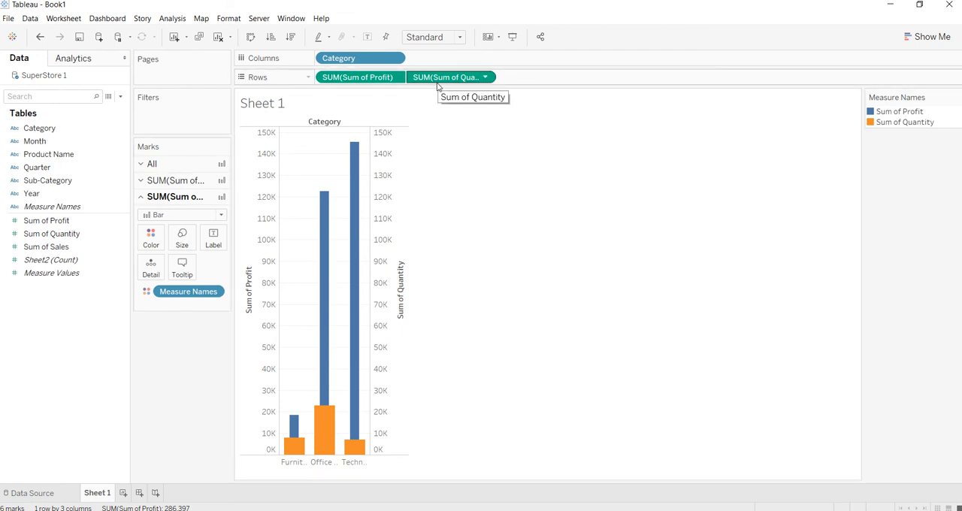
# Step: Remove Sum of Quantity, Sum of Profit and Category from rows and columns to empty the chart
pyautogui.moveTo(450, 77); pyautogui.dragTo(172, 323)
pyautogui.moveTo(350, 58); pyautogui.dragTo(190, 290)
pyautogui.click(56, 223)
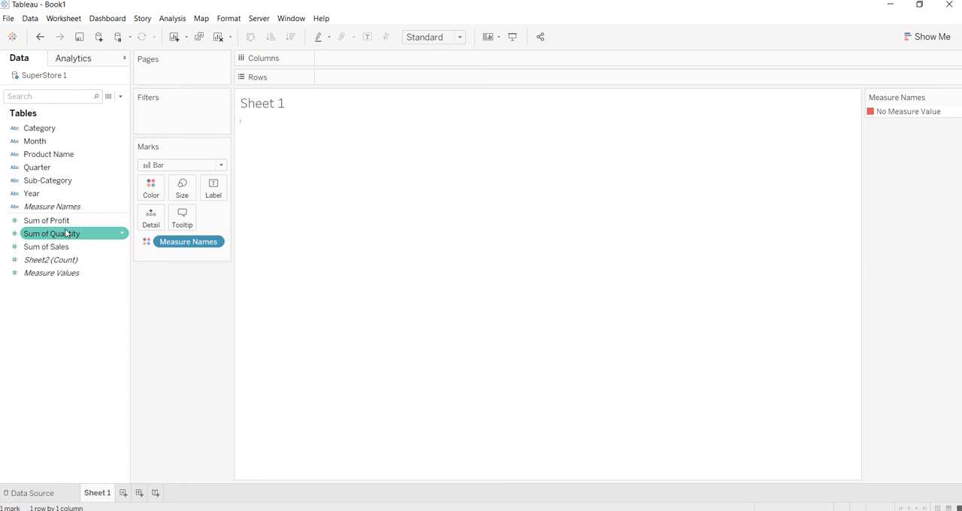
# Step: Place Sum of Quantity on columns and Sum of Sales on rows
pyautogui.moveTo(66, 234); pyautogui.dragTo(326, 94)
pyautogui.moveTo(362, 17); pyautogui.dragTo(356, 59)
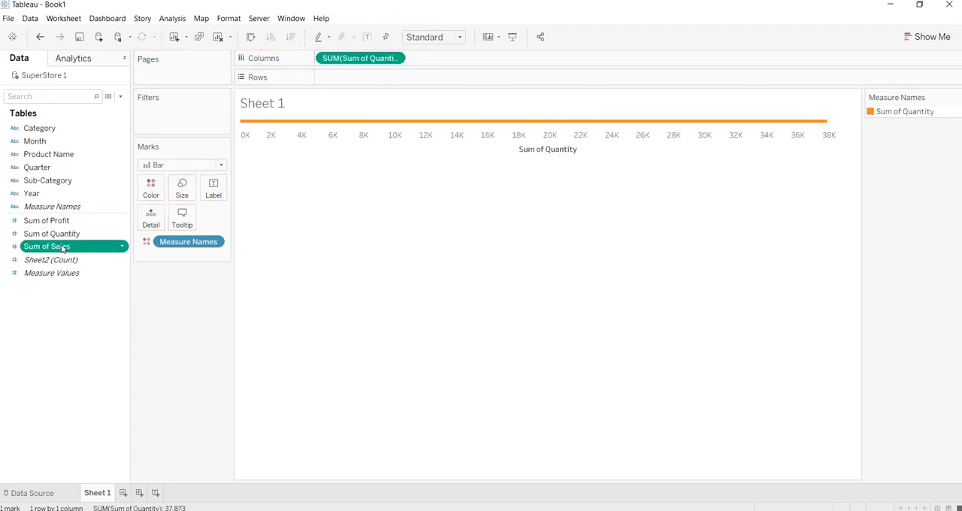
pyautogui.moveTo(65, 248); pyautogui.dragTo(361, 82)
# Step: Set the mark type to Circle and enlarge the circle to somewhat above the middle of the size range
pyautogui.click(208, 167)
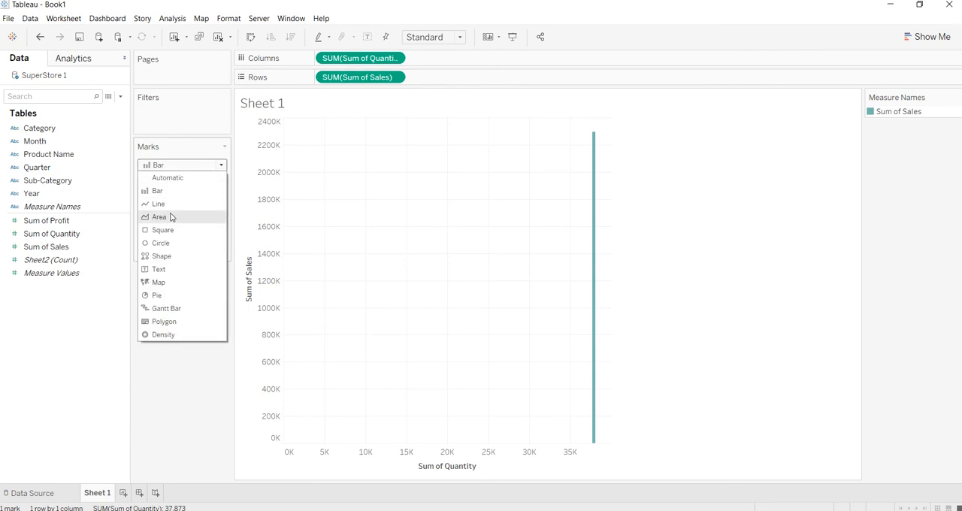
pyautogui.click(163, 244)
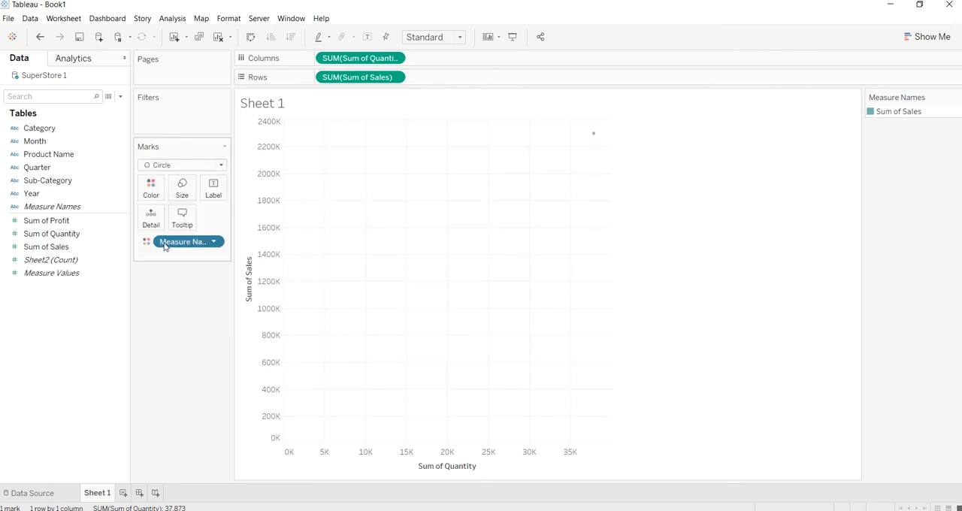
pyautogui.click(182, 188)
pyautogui.moveTo(189, 218); pyautogui.dragTo(234, 217)
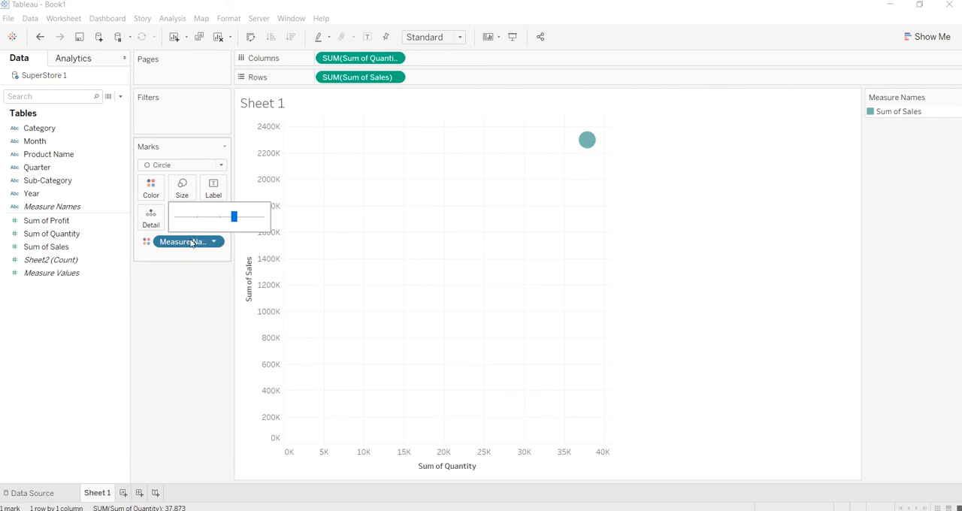
# Step: Remove Measure Names from the marks and color the circles by Category
pyautogui.moveTo(191, 240); pyautogui.dragTo(187, 336)
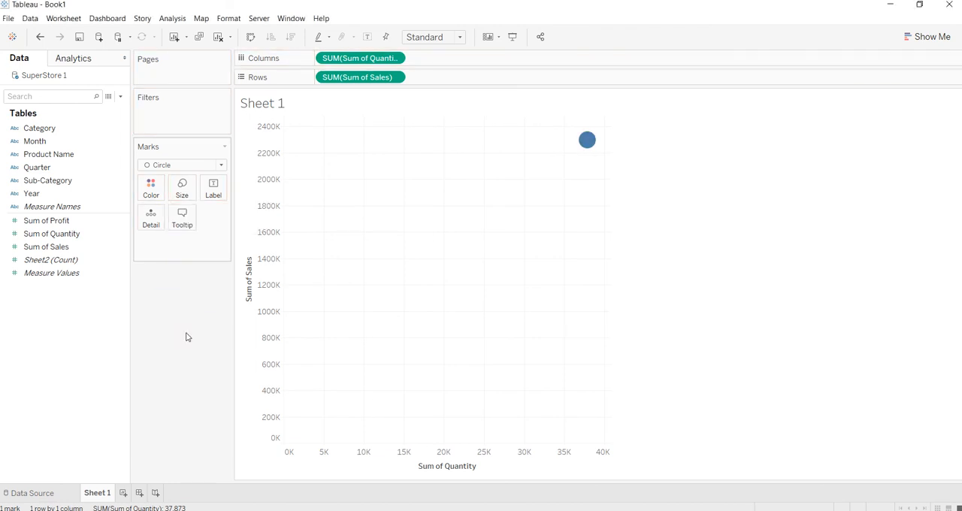
pyautogui.moveTo(585, 151)
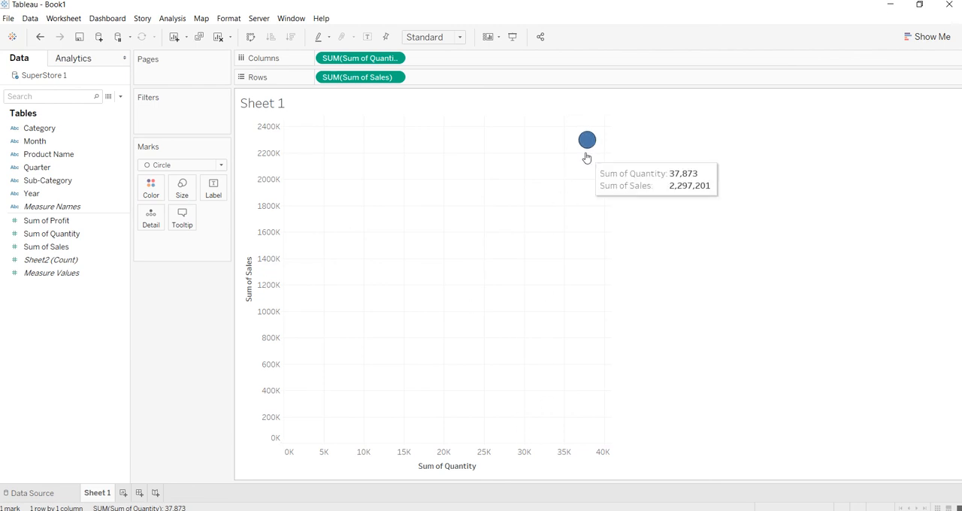
pyautogui.click(41, 129)
pyautogui.moveTo(40, 128); pyautogui.dragTo(148, 192)
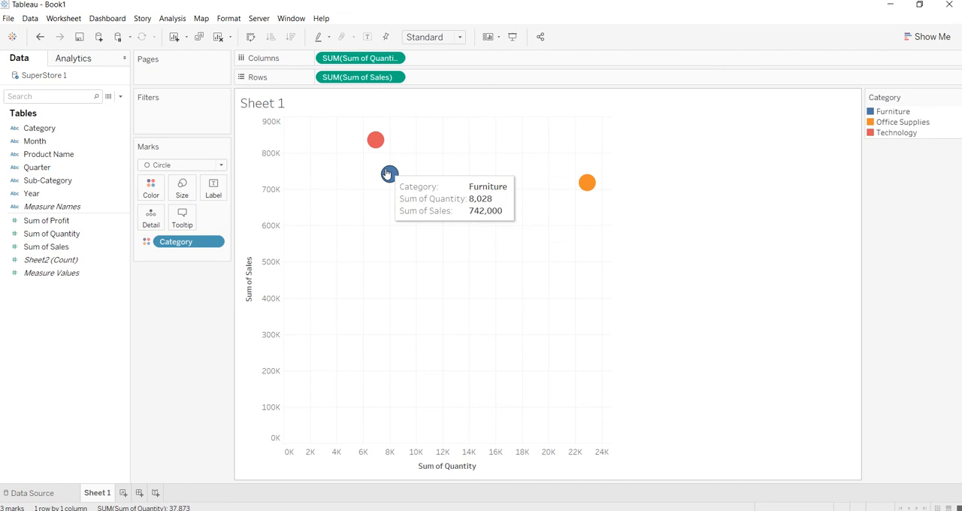
# Step: Size the category circles by Sum of Profit and inspect the resulting bubbles' details
pyautogui.moveTo(582, 194)
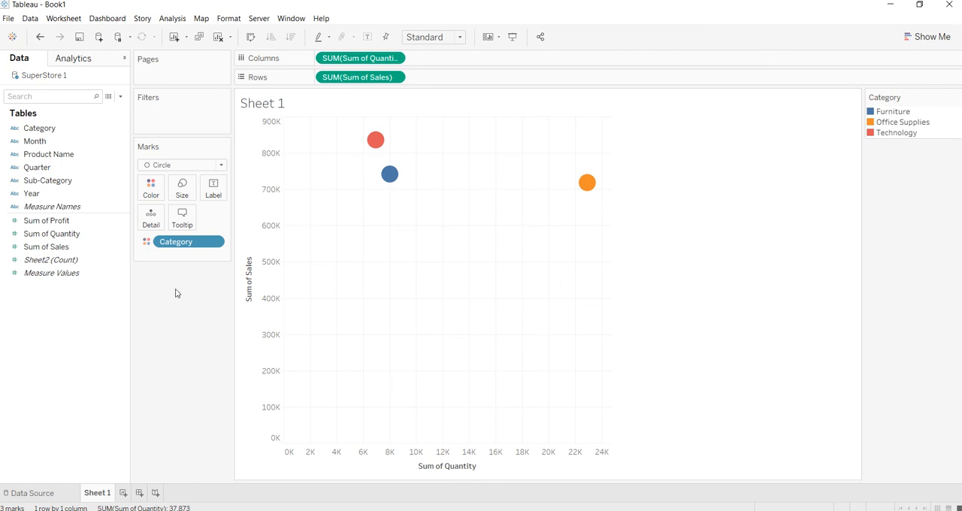
pyautogui.click(69, 246)
pyautogui.moveTo(49, 221); pyautogui.dragTo(181, 194)
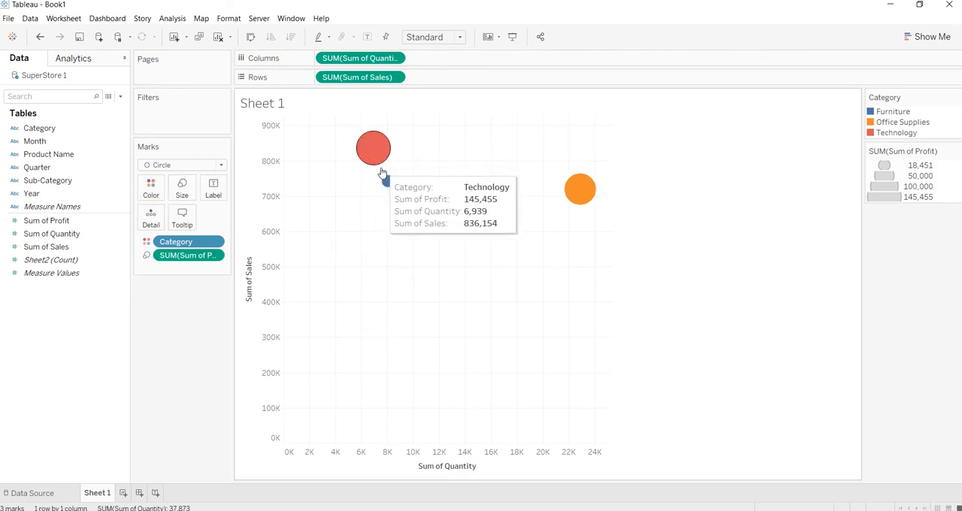
pyautogui.moveTo(387, 186)
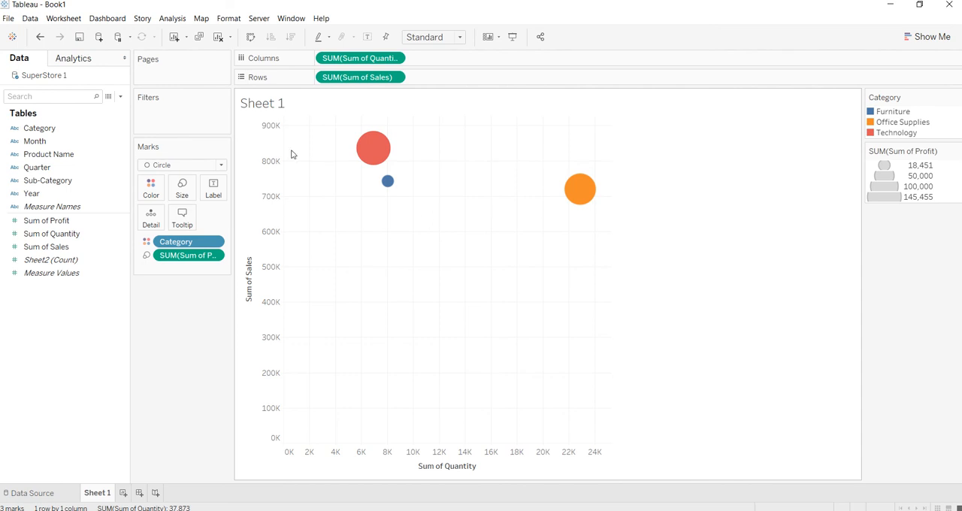
pyautogui.moveTo(376, 161)
pyautogui.moveTo(441, 3)
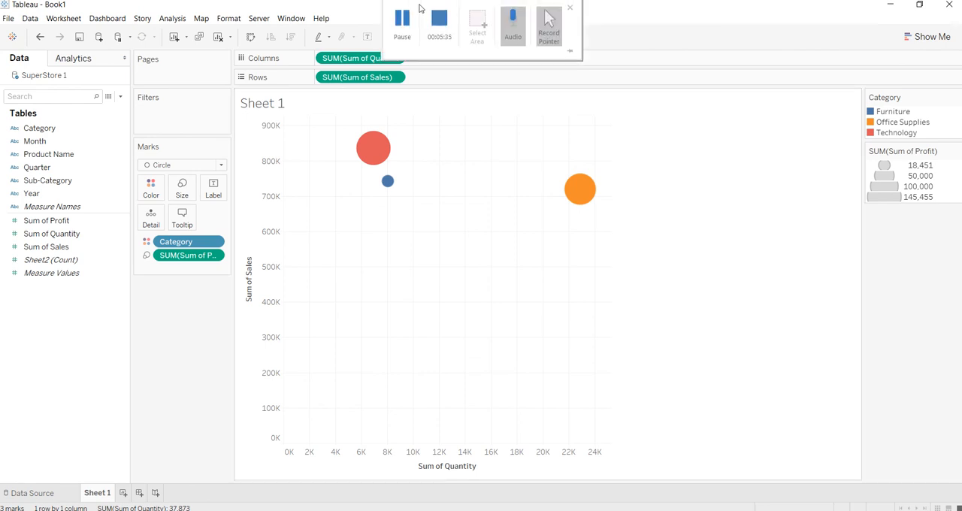